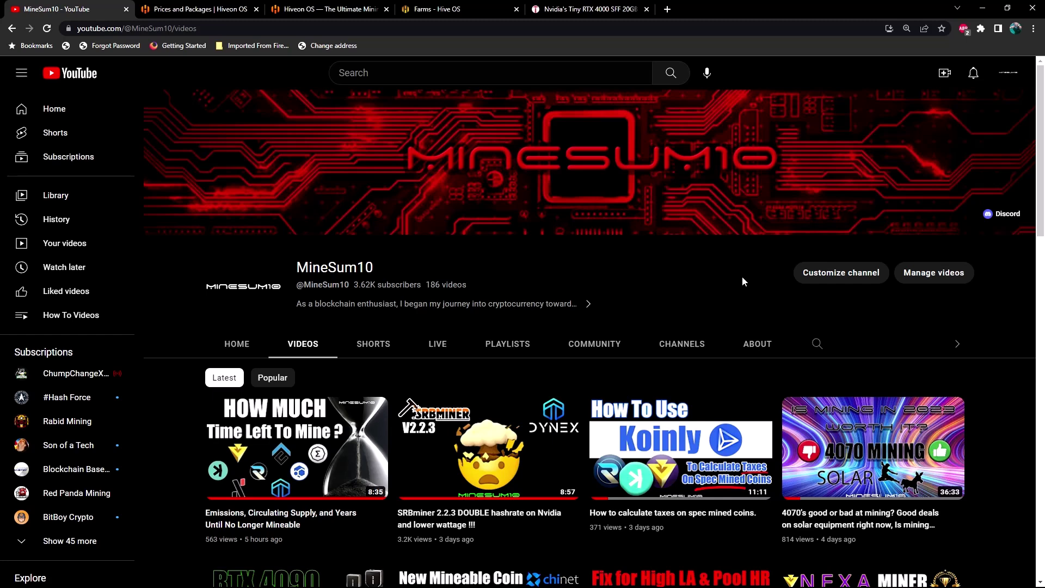
# Show the Prices and Packages tab with the free four-worker, $3-per-rig and $2-per-ASIC plans.
pyautogui.click(215, 6)
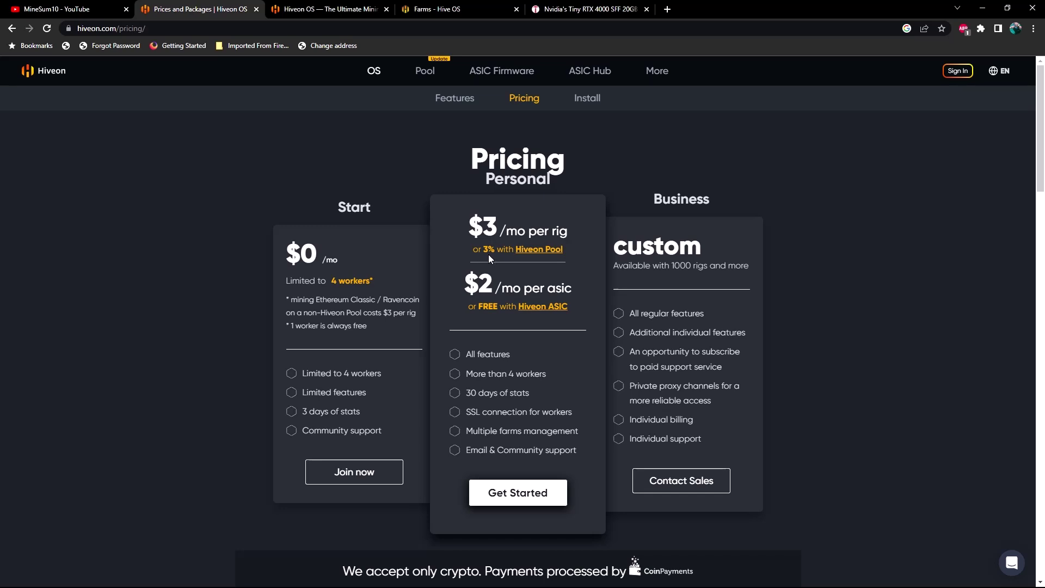
# Follow Start mining from the Hiveon OS overview tab to the Create new account page.
pyautogui.click(300, 7)
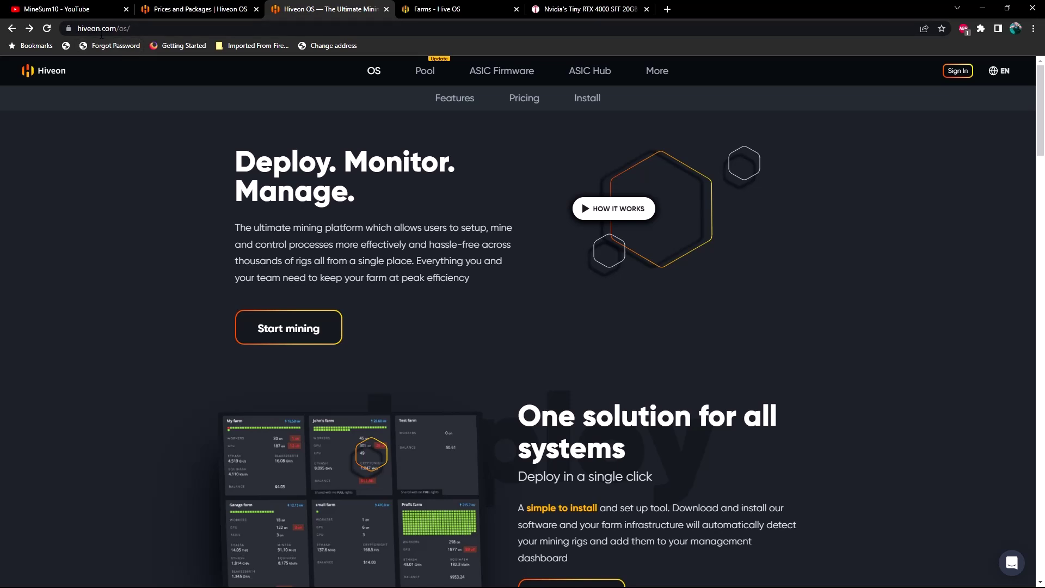
pyautogui.click(287, 337)
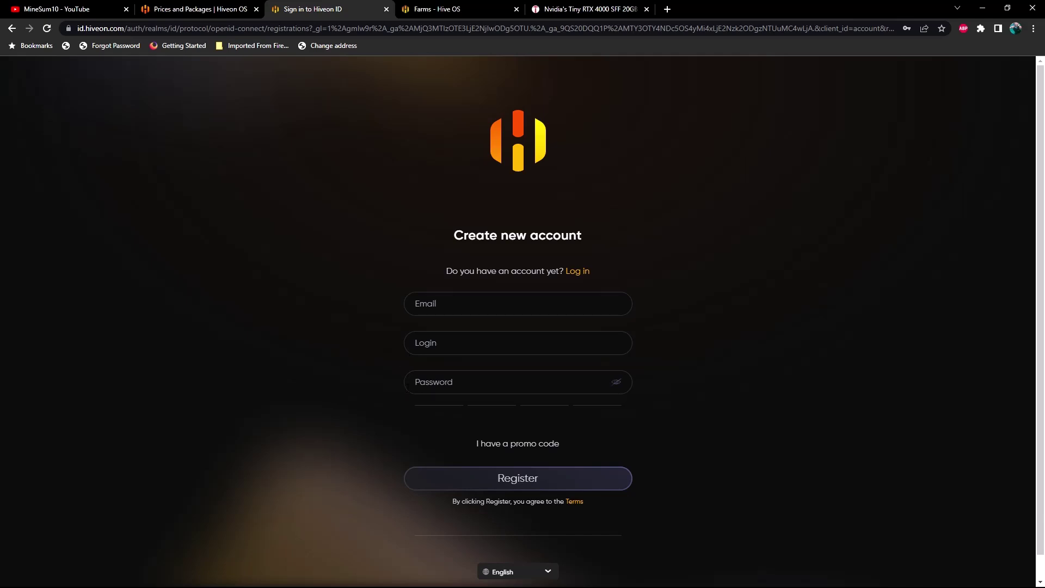
# Show the Farms dashboard, opening and then cancelling the Create New Farm dialog.
pyautogui.click(423, 11)
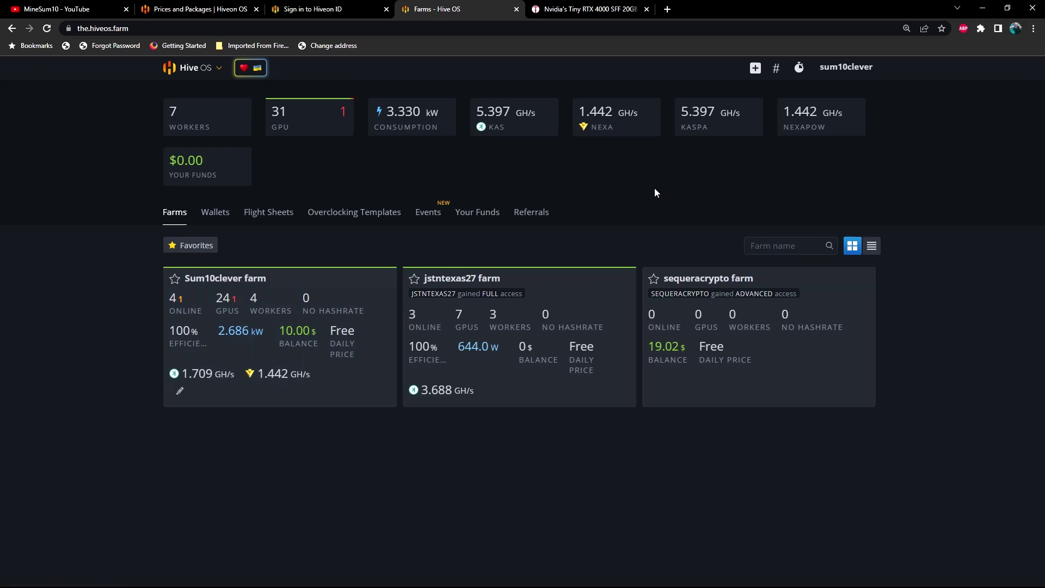
pyautogui.click(756, 68)
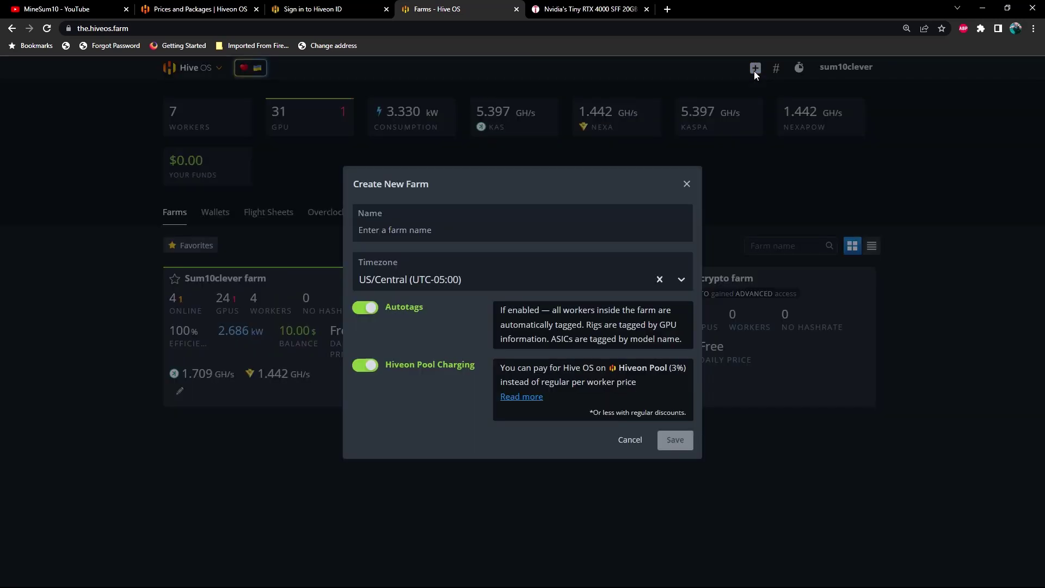
pyautogui.click(441, 230)
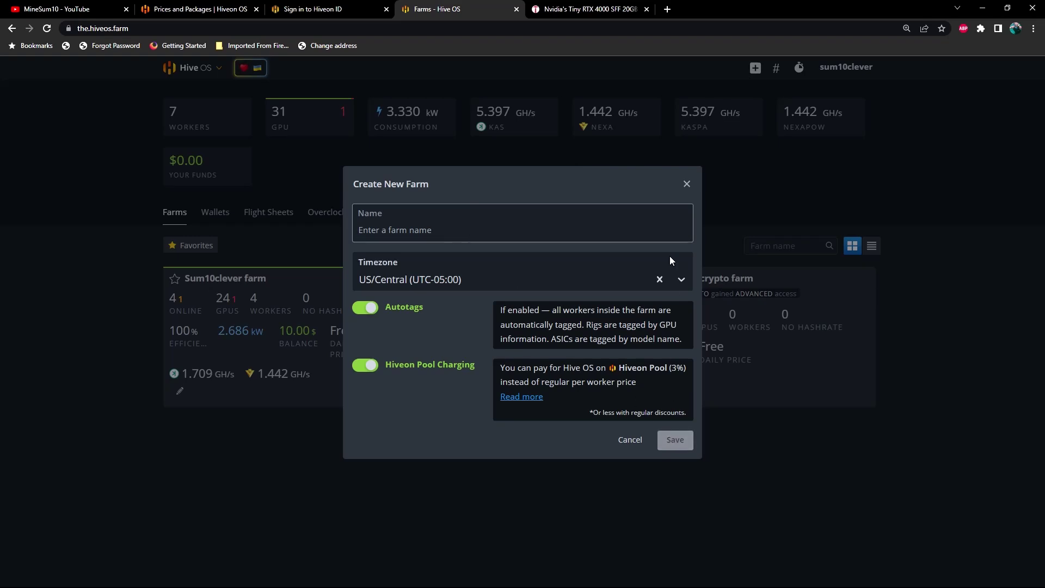
pyautogui.click(687, 185)
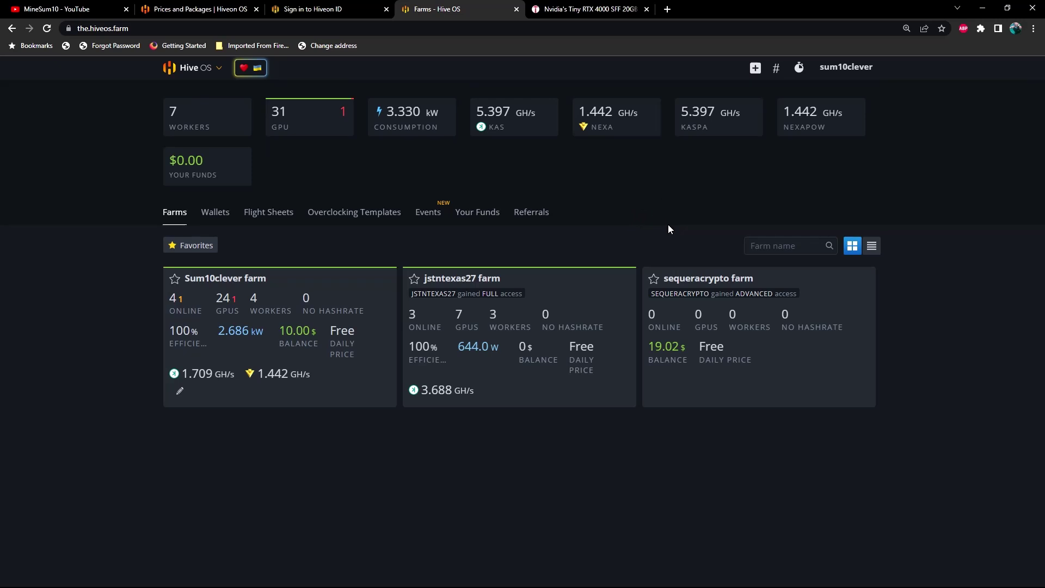
# Open the empty sequeracrypto farm and bring up its Add worker dialog.
pyautogui.click(817, 287)
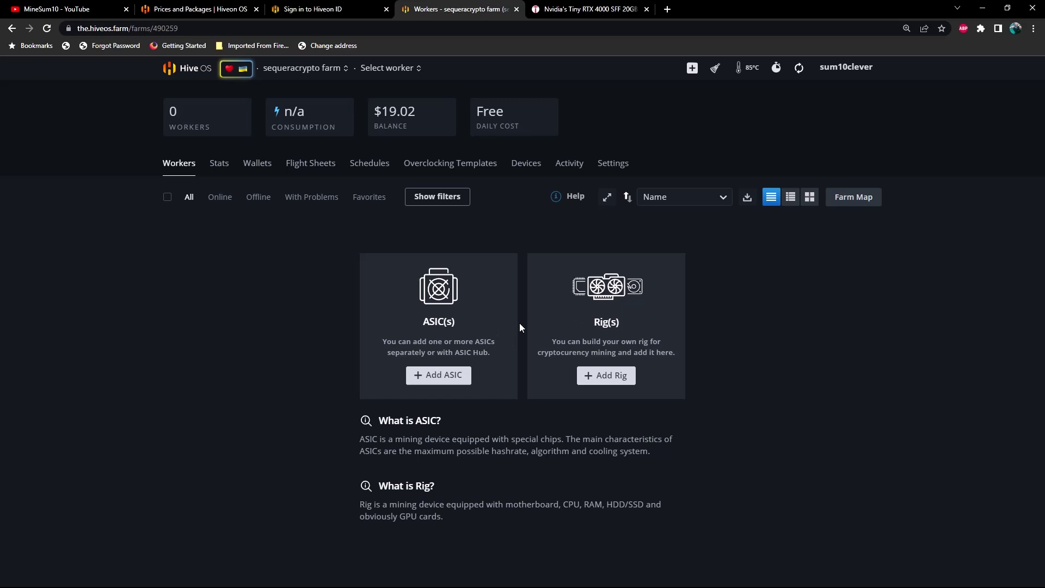
pyautogui.click(693, 70)
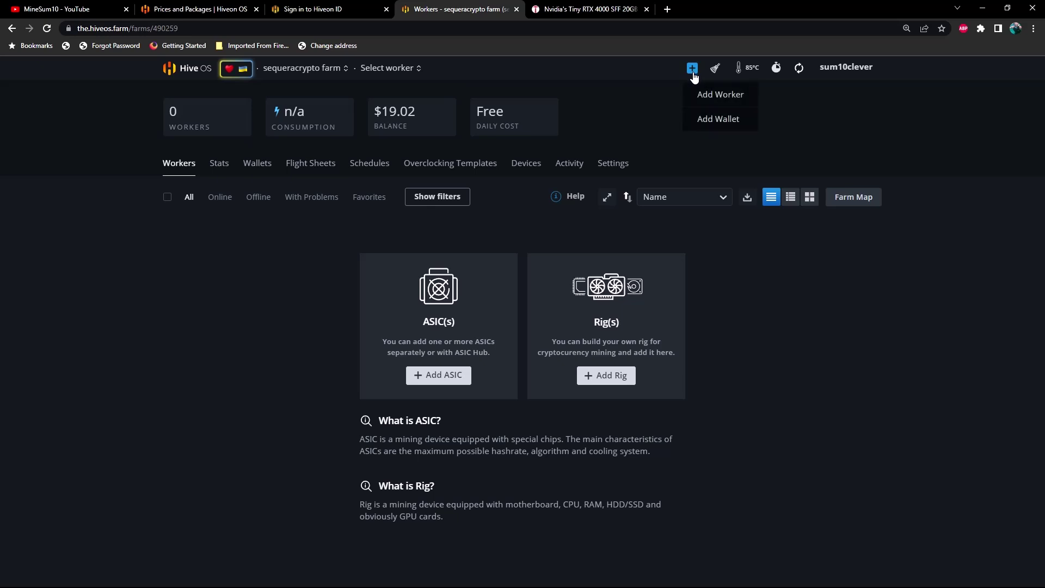
pyautogui.click(718, 98)
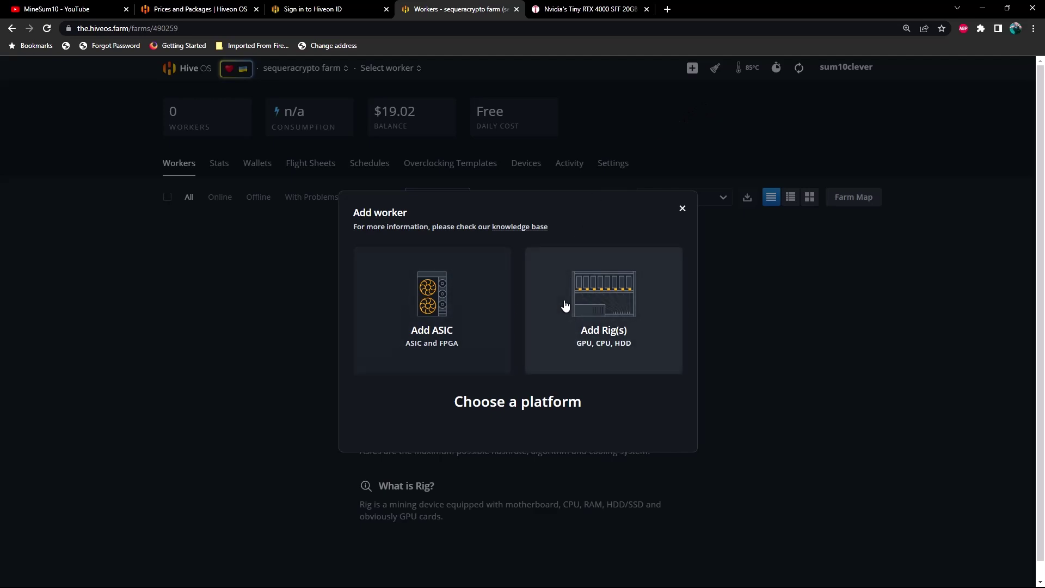
# Choose Add Rig(s) with the 'Install Hive OS to your rig drive' option.
pyautogui.click(599, 308)
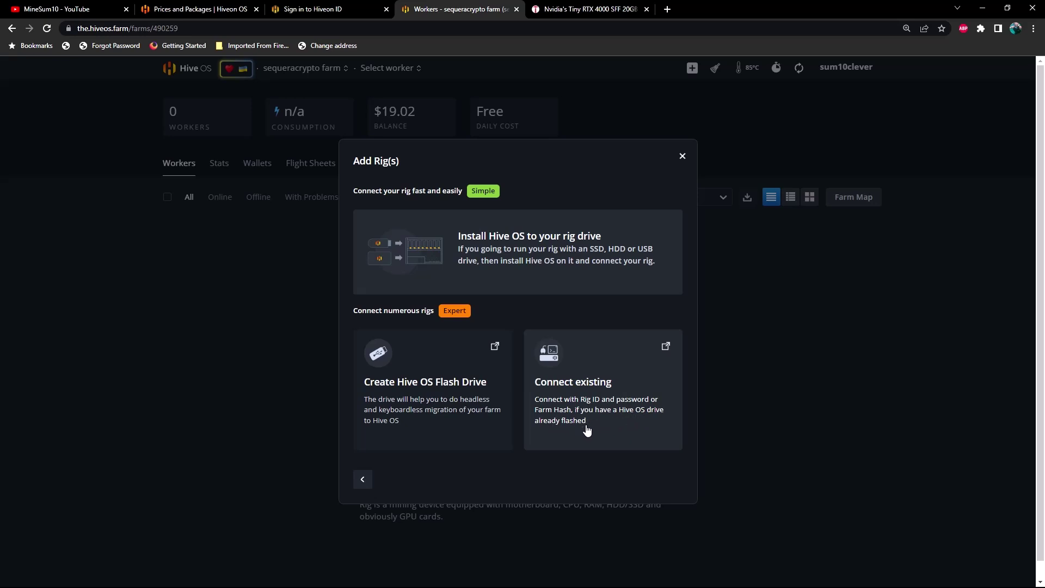
pyautogui.click(509, 253)
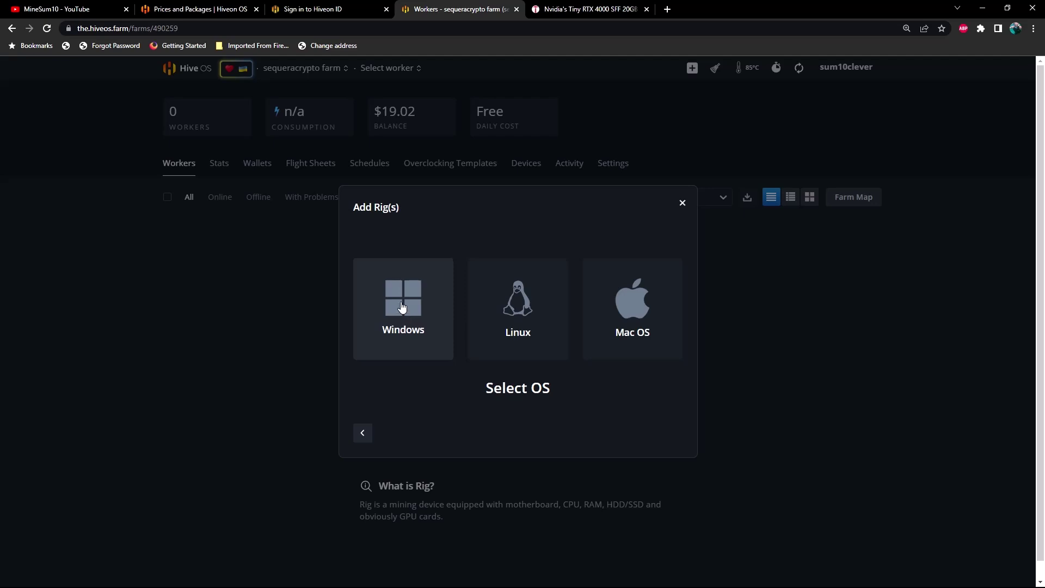
# Download the Windows HiveOS installer and launch it.
pyautogui.click(402, 308)
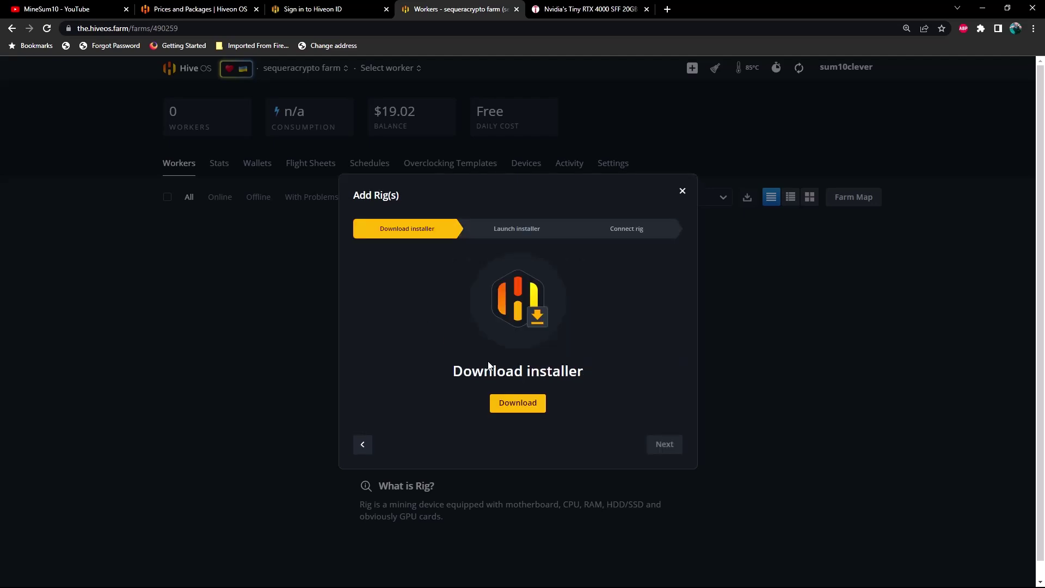
pyautogui.click(525, 403)
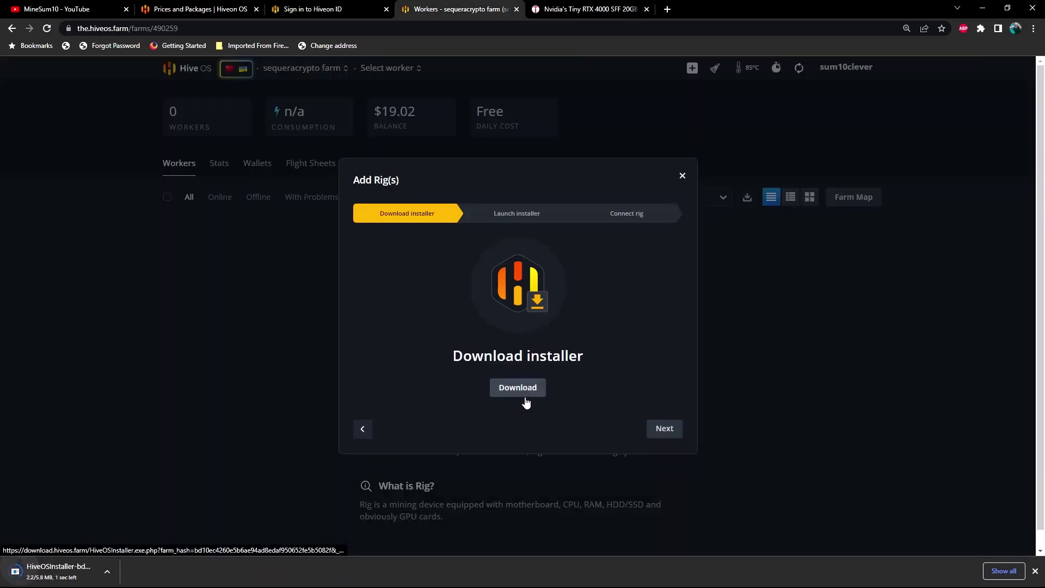
pyautogui.click(81, 572)
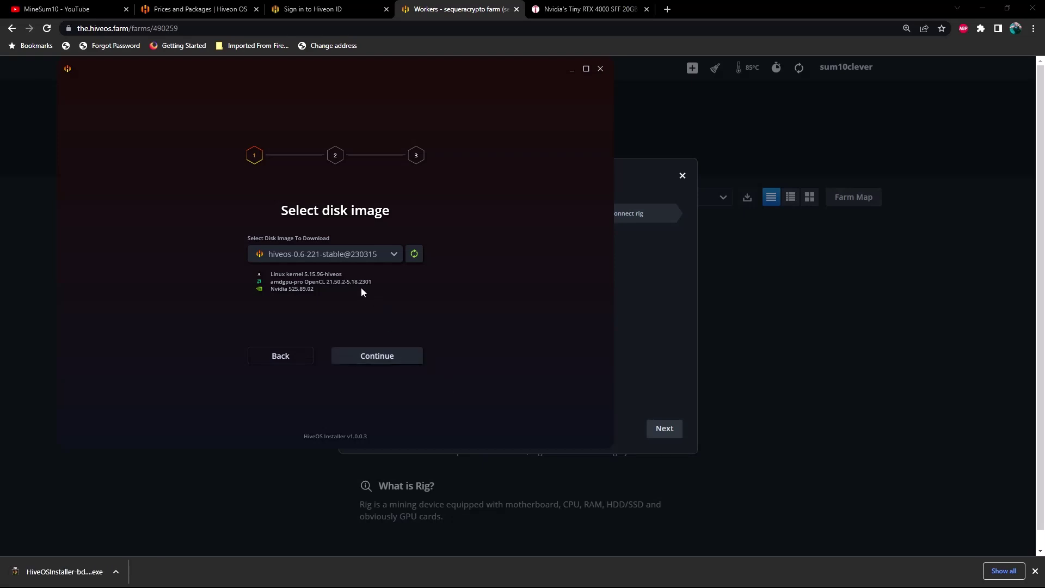
# Keep the hiveos-0.6-221-stable@230315 disk image and continue to the farm hash step.
pyautogui.click(383, 262)
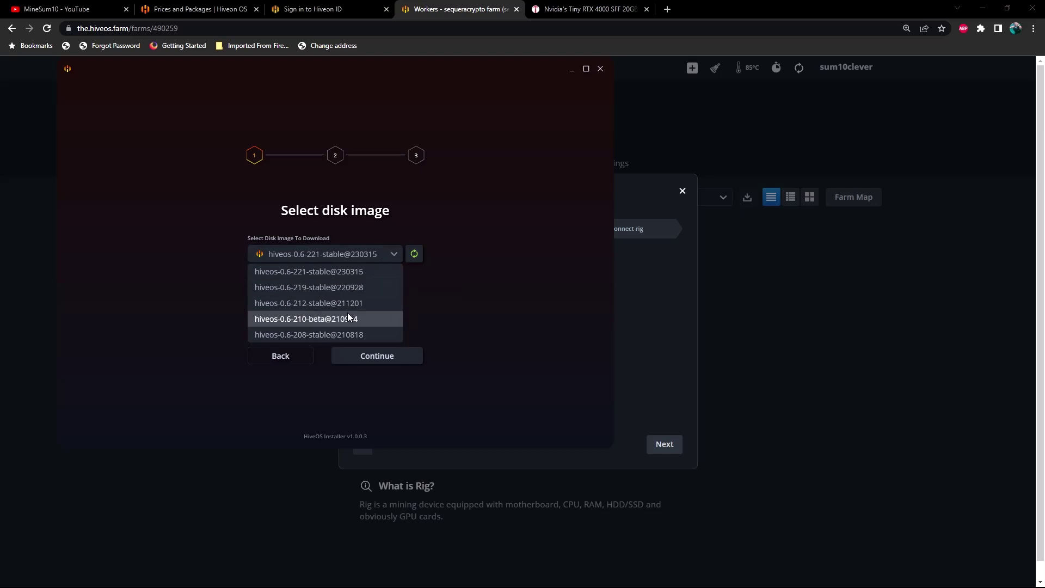
pyautogui.click(368, 289)
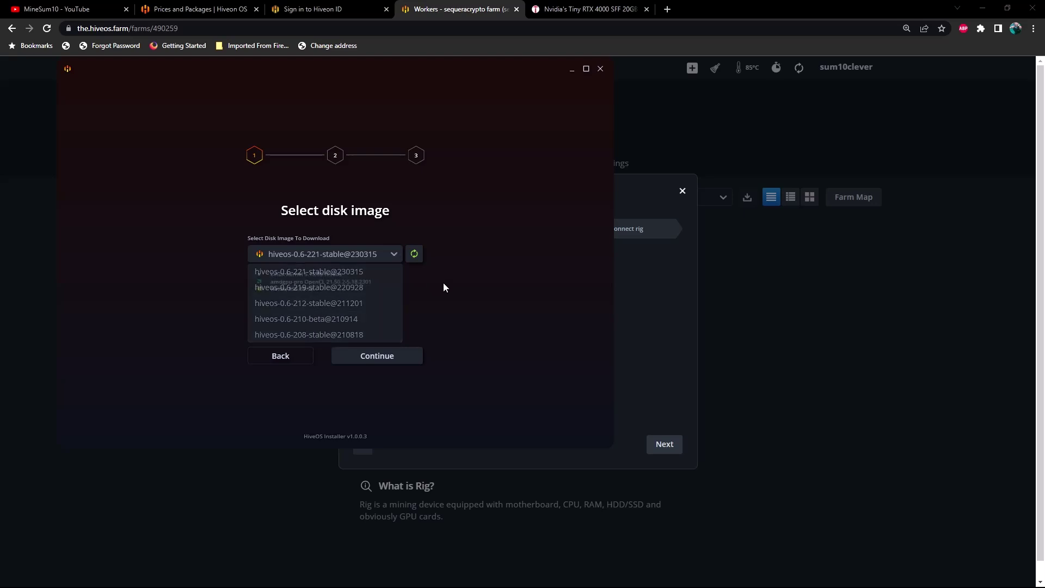
pyautogui.click(378, 355)
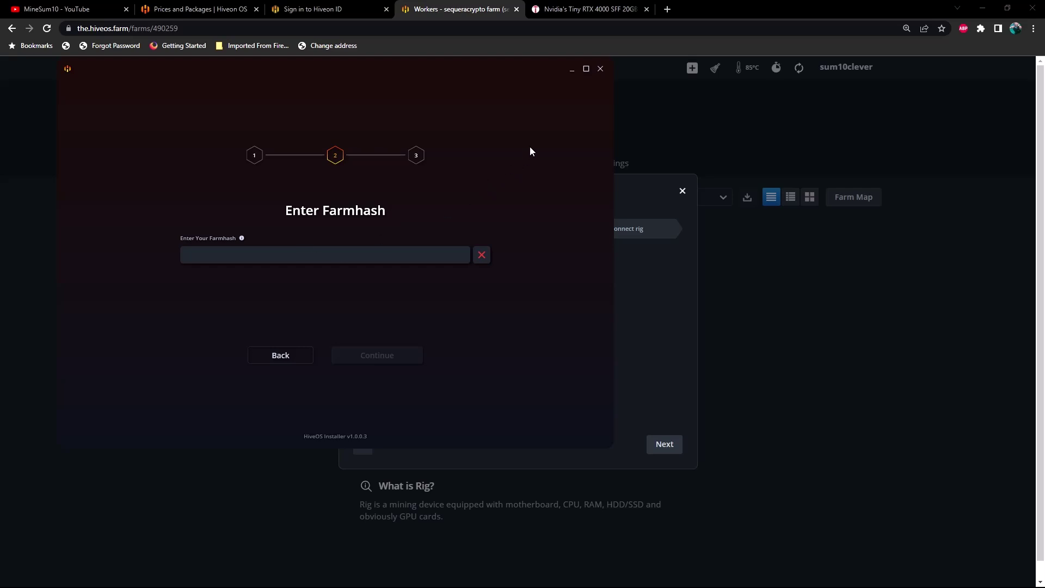
# Close the installer and back out of the Add worker dialog.
pyautogui.click(601, 69)
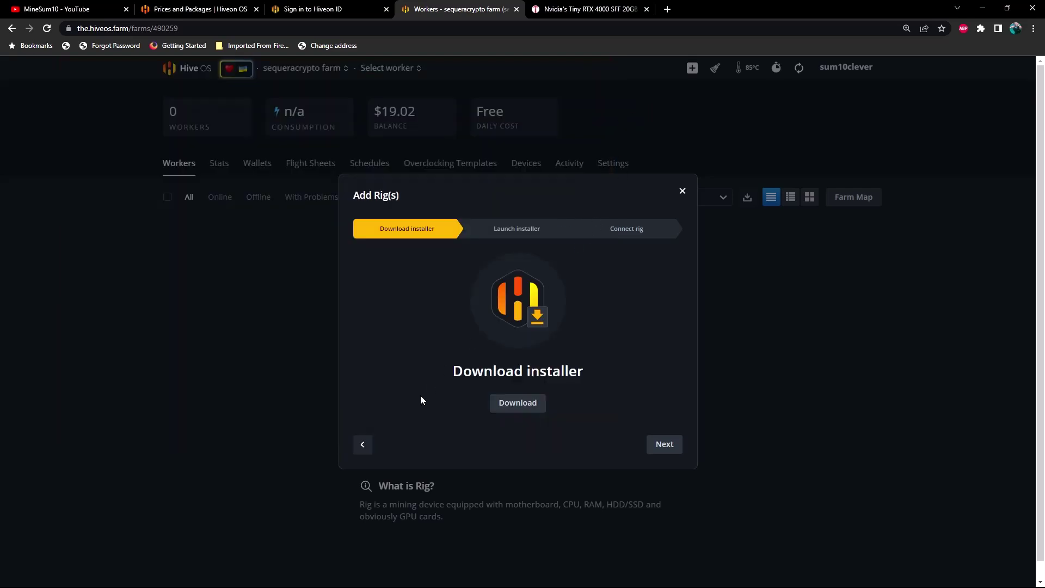
pyautogui.click(365, 444)
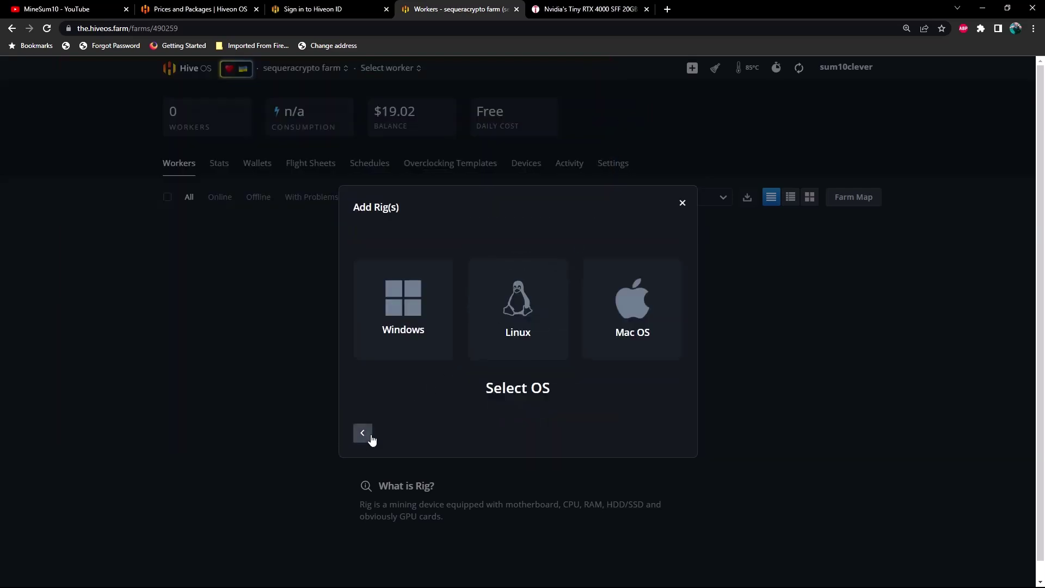
pyautogui.click(363, 435)
pyautogui.click(363, 472)
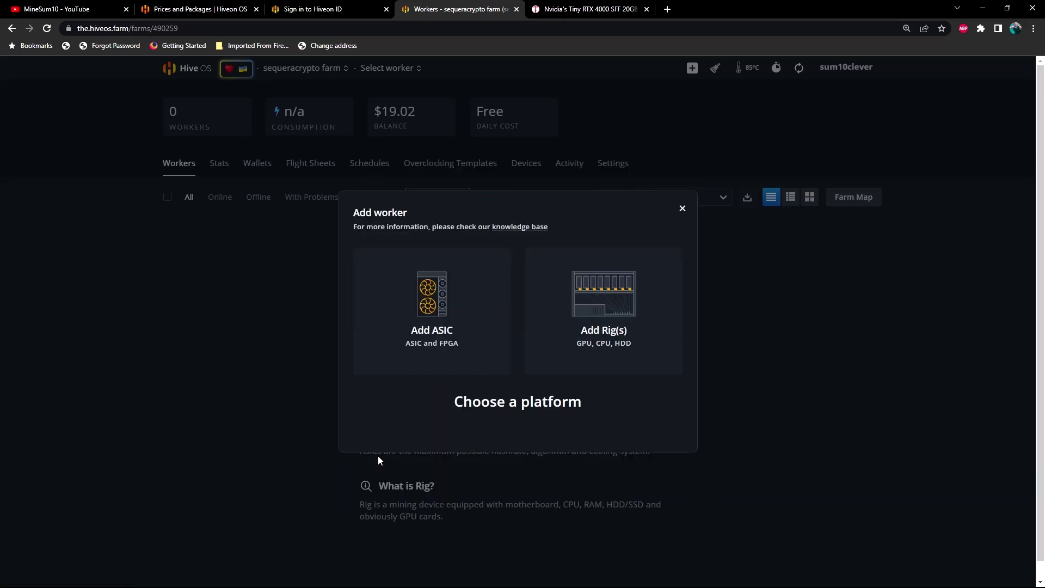
pyautogui.click(682, 208)
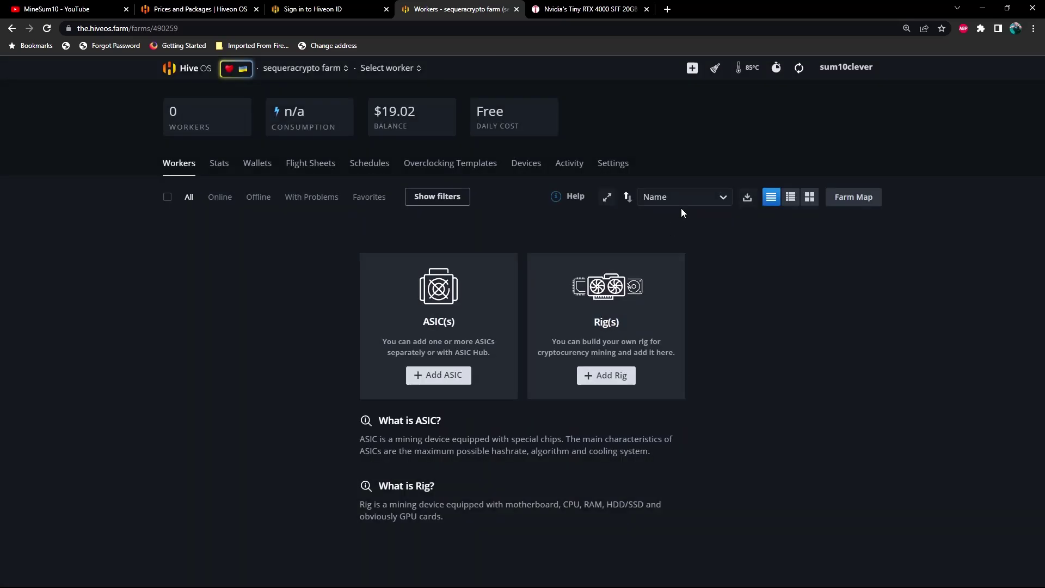
# Copy the sequeracrypto farm hash to the clipboard from the farm's Settings page.
pyautogui.click(614, 170)
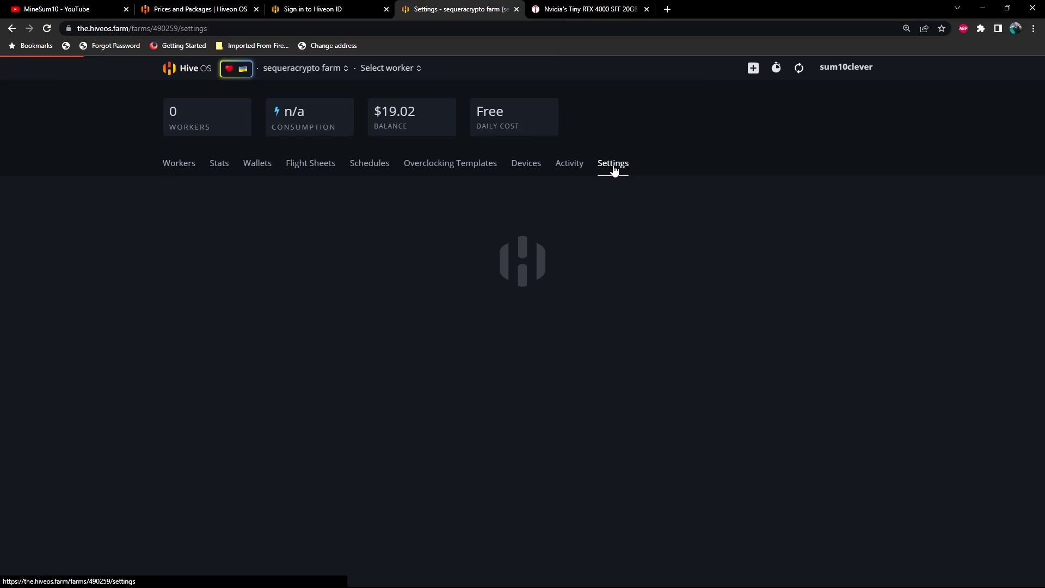
pyautogui.scroll(-1, 437, 302)
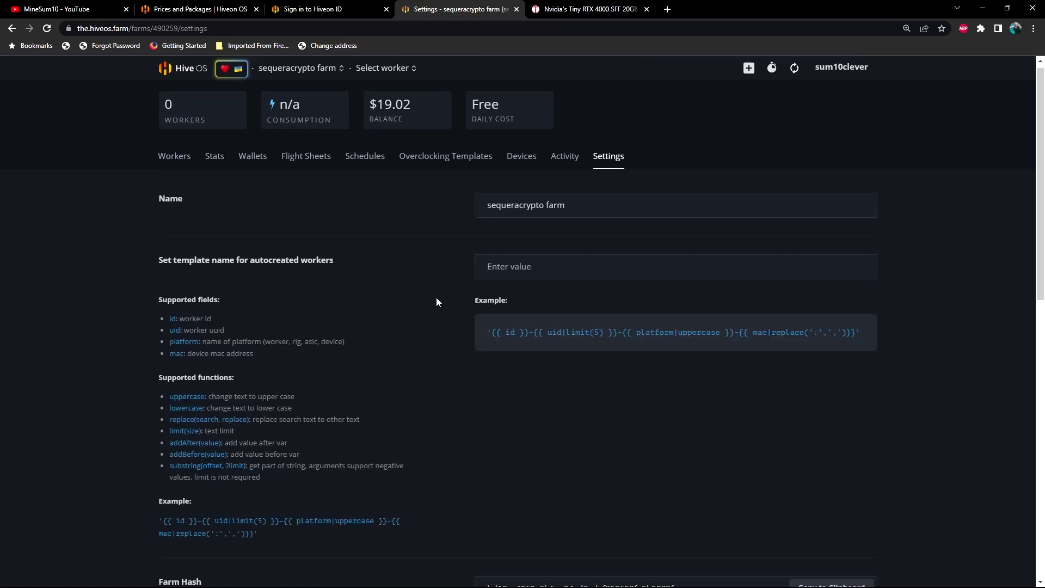
pyautogui.scroll(-3, 438, 300)
pyautogui.scroll(-1, 440, 299)
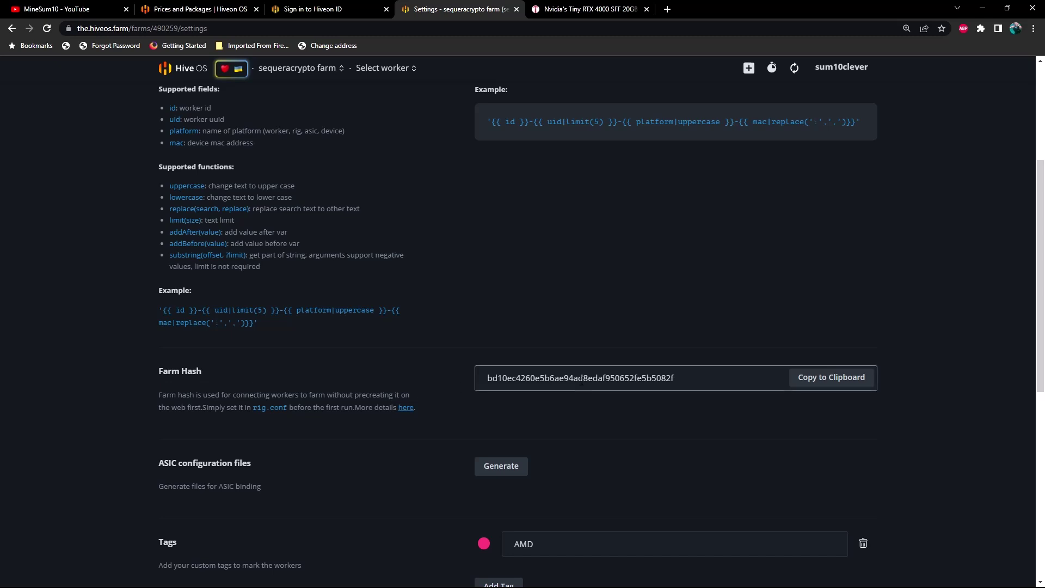
pyautogui.click(822, 385)
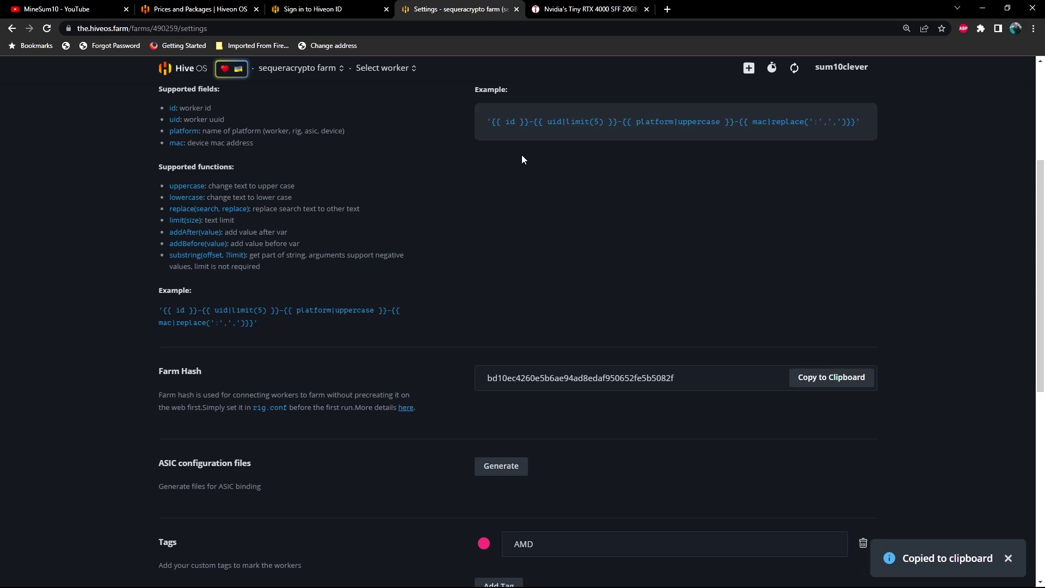
pyautogui.scroll(1, 626, 120)
pyautogui.click(749, 67)
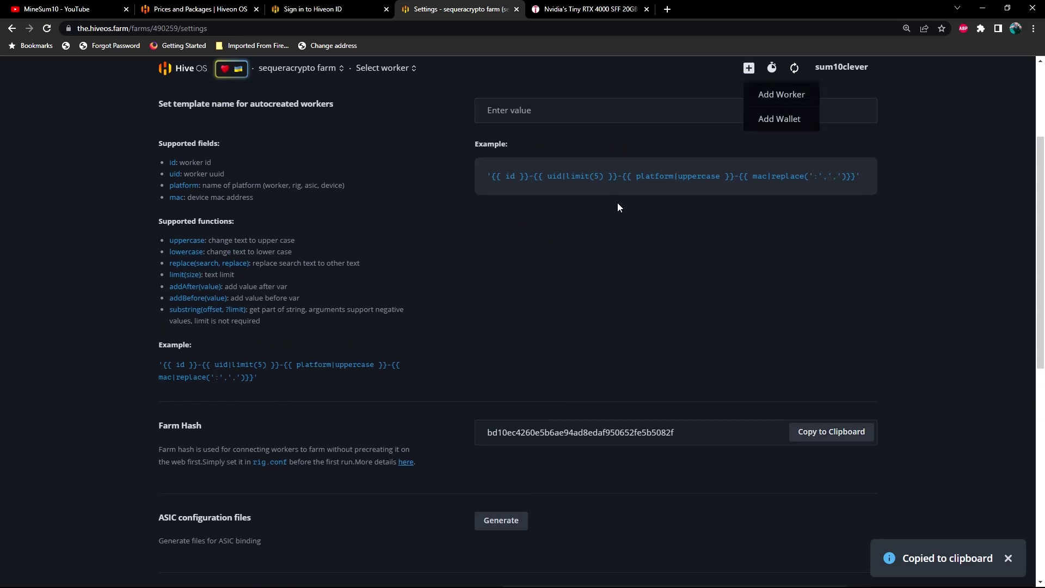
# Add a rig as a Windows Hive OS flash drive and download the installer.
pyautogui.click(774, 94)
pyautogui.click(597, 311)
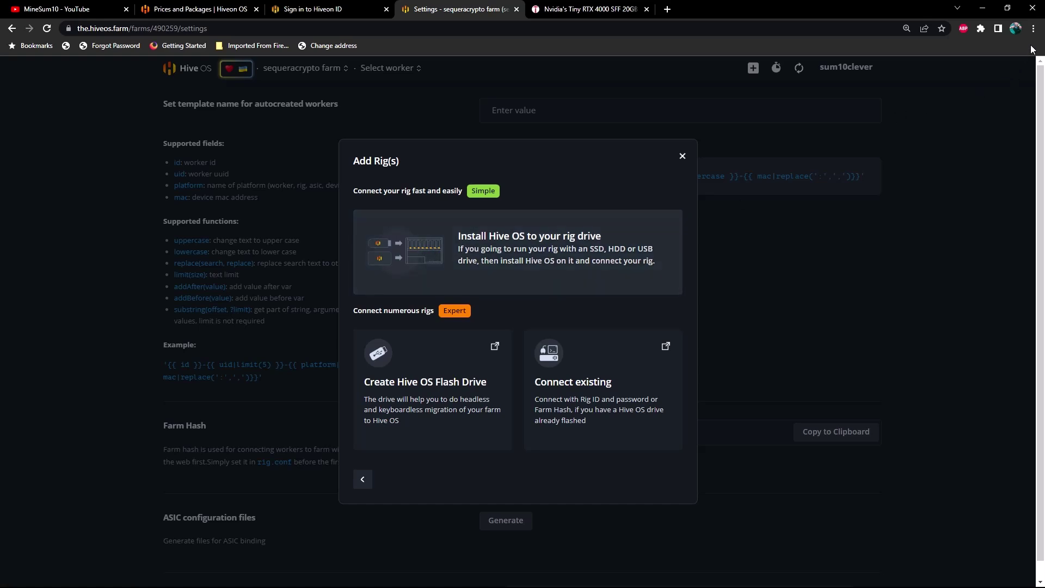
pyautogui.click(1033, 28)
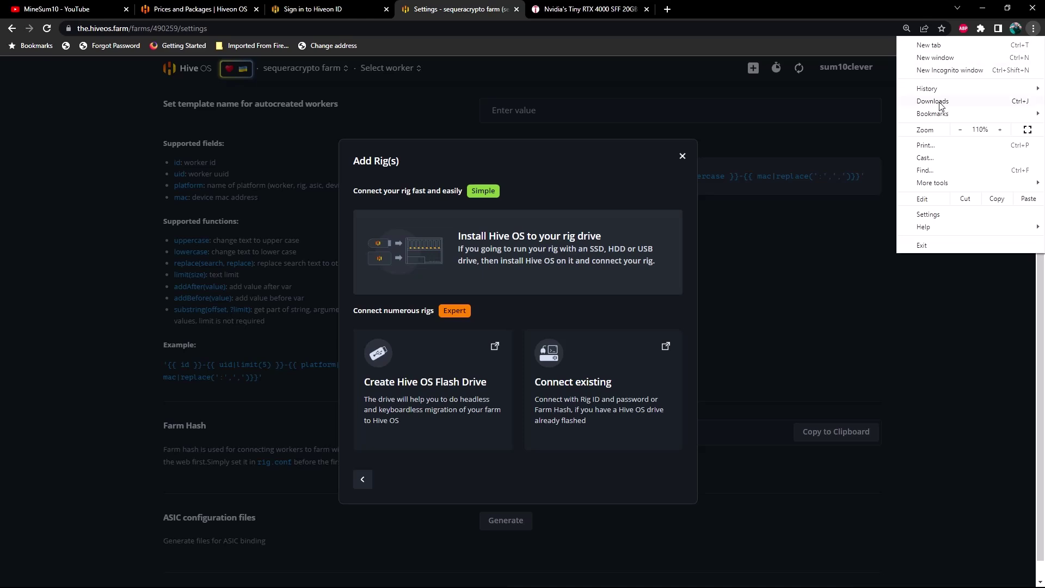
pyautogui.click(574, 250)
pyautogui.click(452, 328)
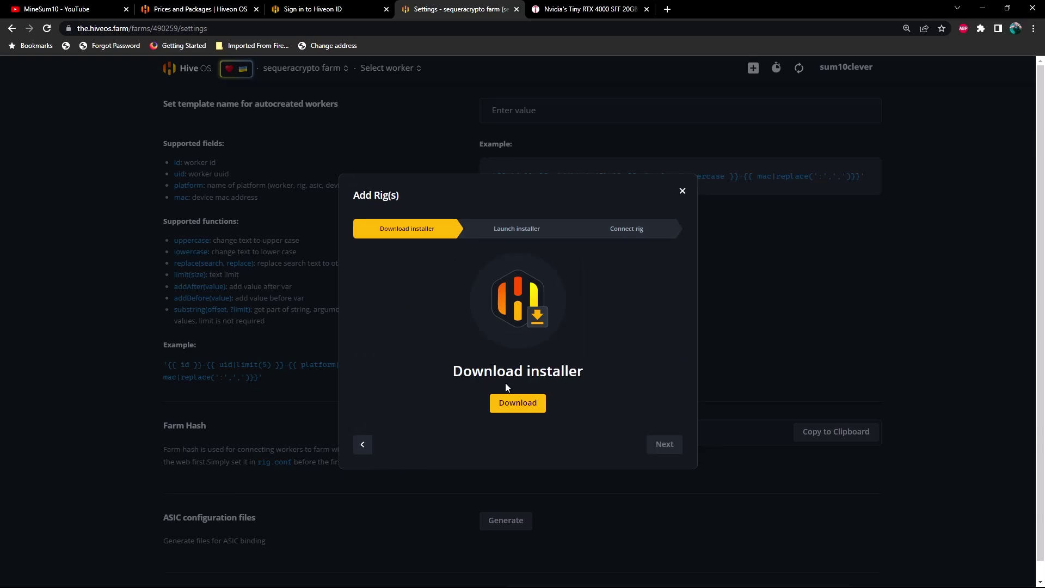
pyautogui.click(521, 405)
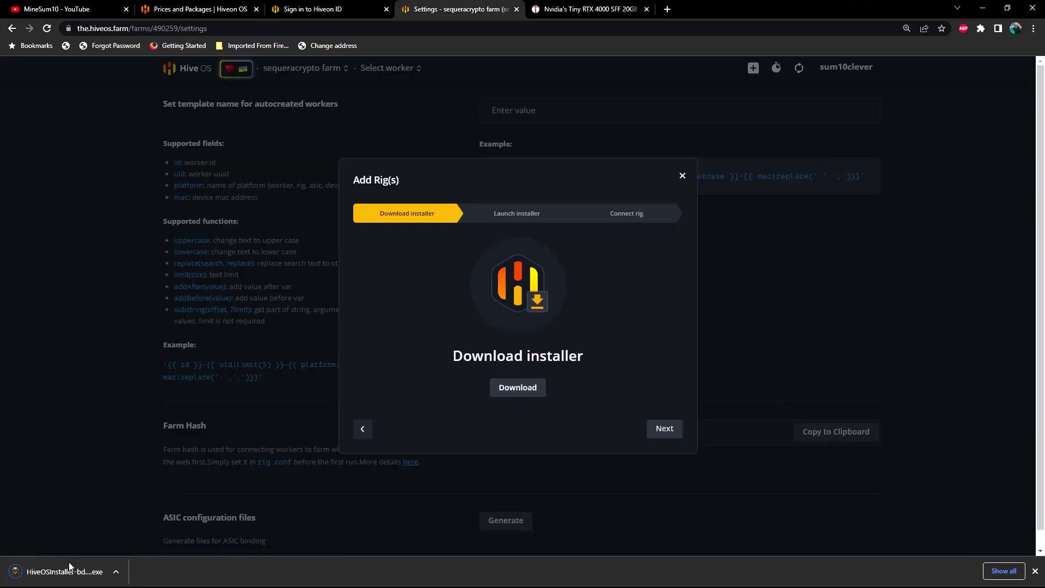
# Relaunch the installer, keep the 0.6-221-stable image and paste the copied farm hash.
pyautogui.click(76, 572)
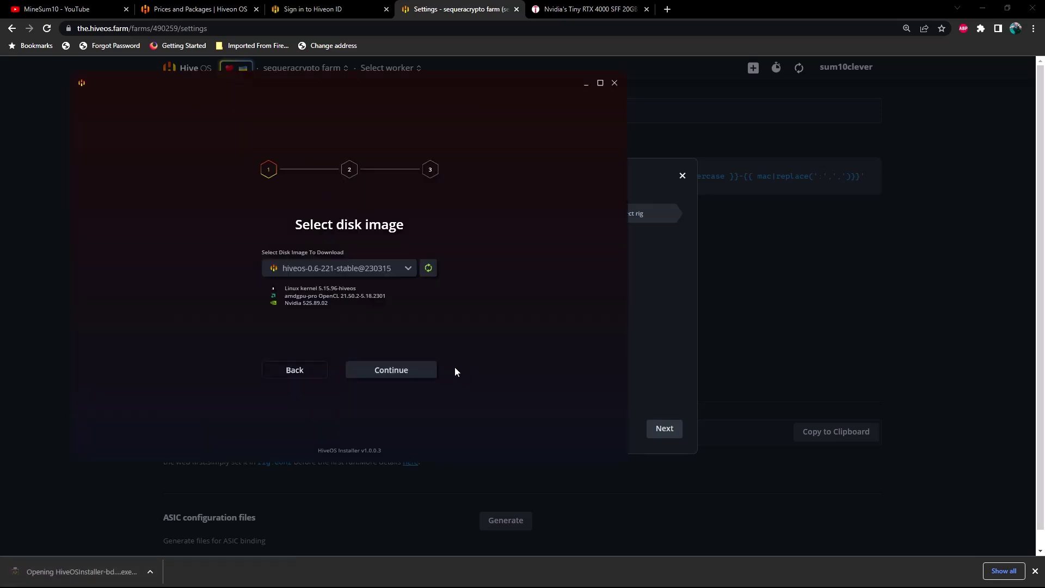
pyautogui.click(412, 368)
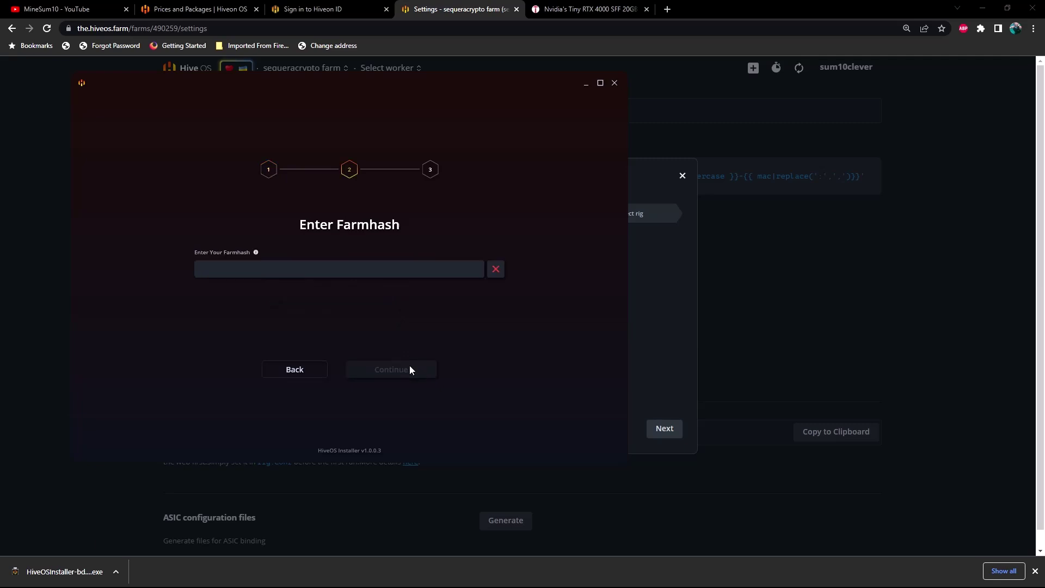
pyautogui.click(311, 269)
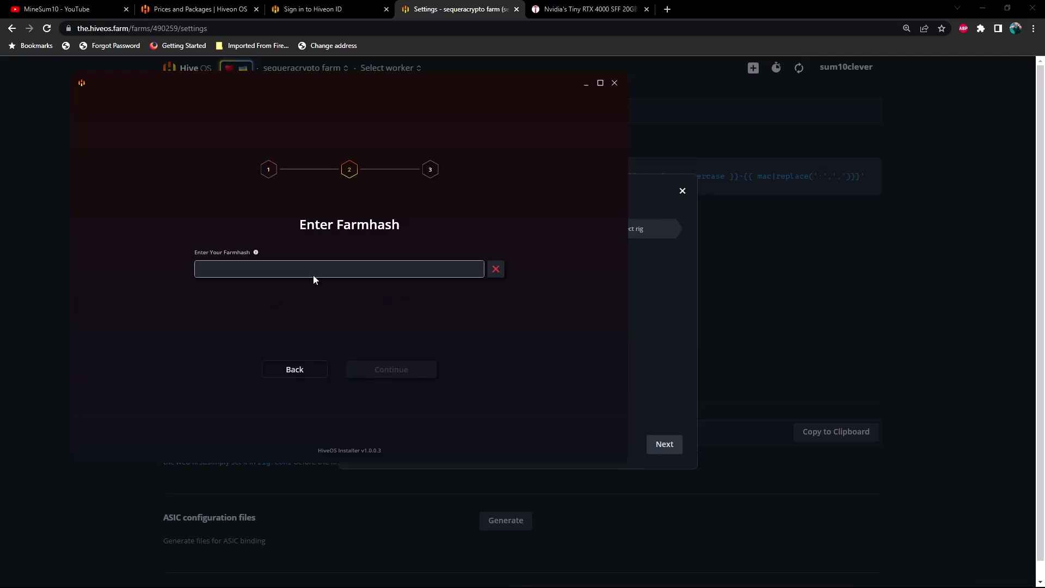
pyautogui.hotkey('ctrl', 'v')
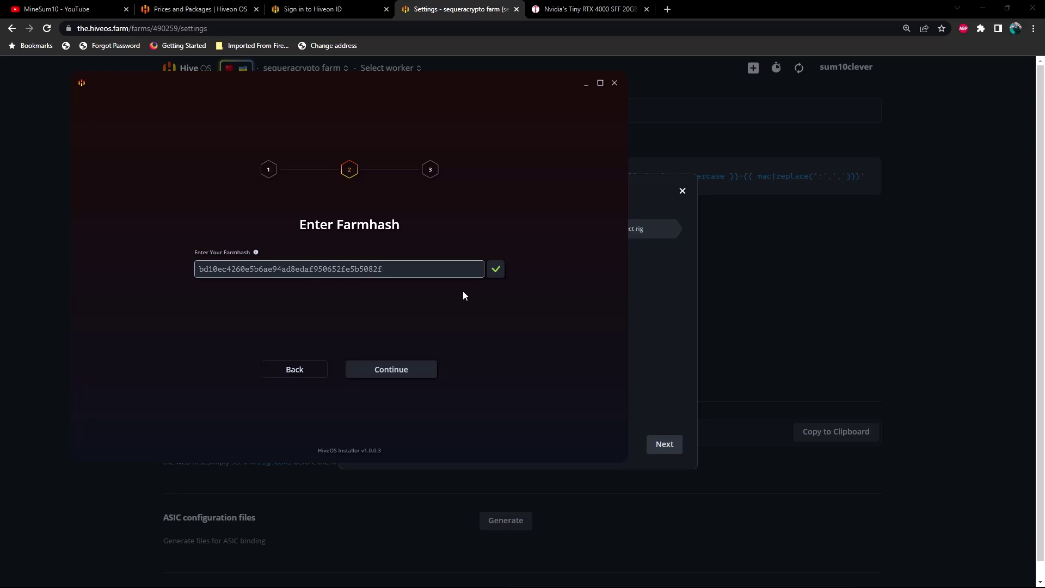
# Flash the 7.03 GB image onto the SanDisk 3.2Gen1 USB Device (E:).
pyautogui.click(399, 372)
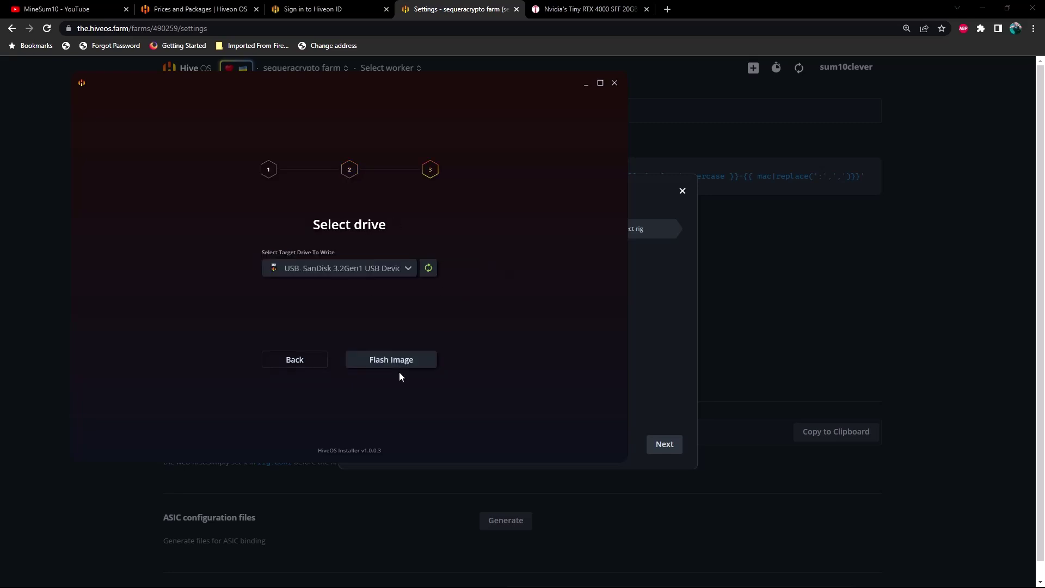
pyautogui.click(408, 272)
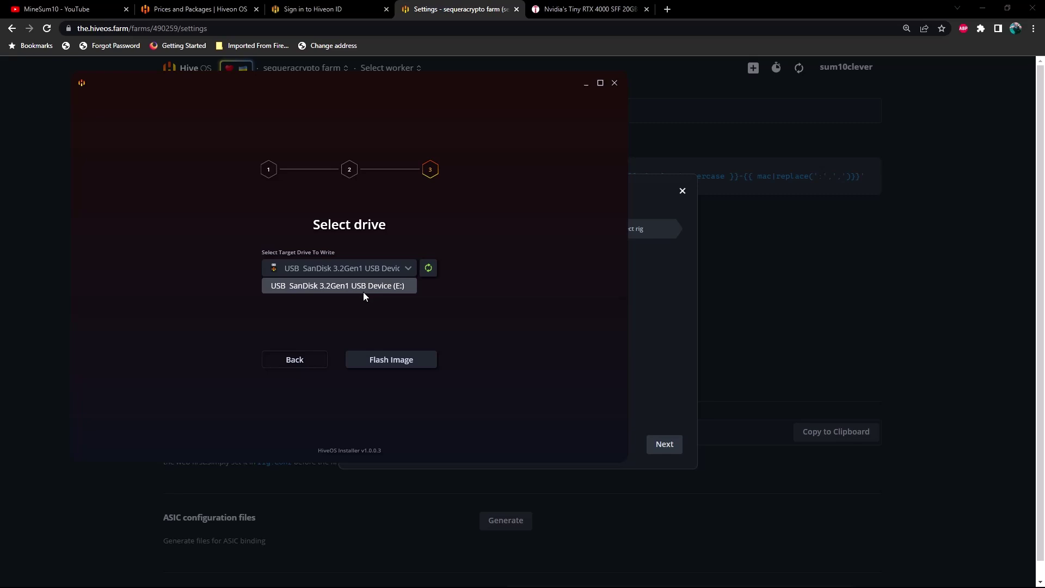
pyautogui.click(452, 329)
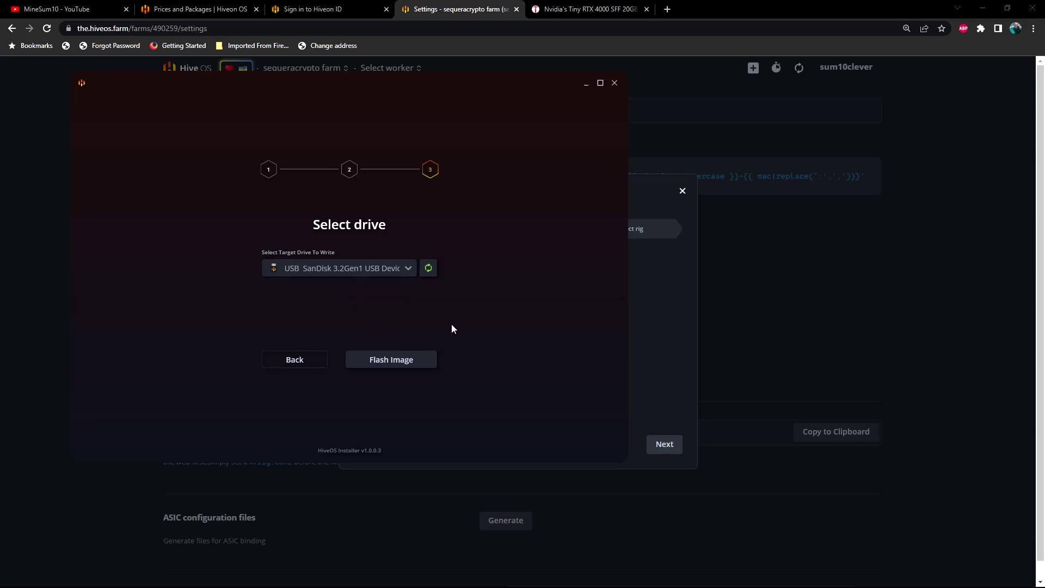
pyautogui.click(403, 362)
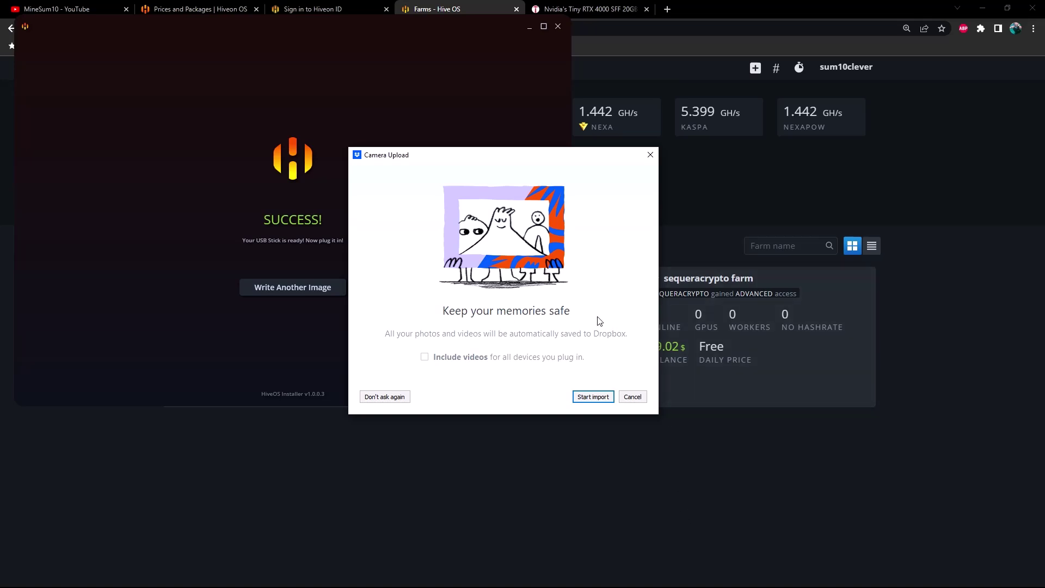
# Dismiss the Dropbox Camera Upload popup, close the HiveOS Installer, and Alt+Tab through open windows.
pyautogui.click(650, 155)
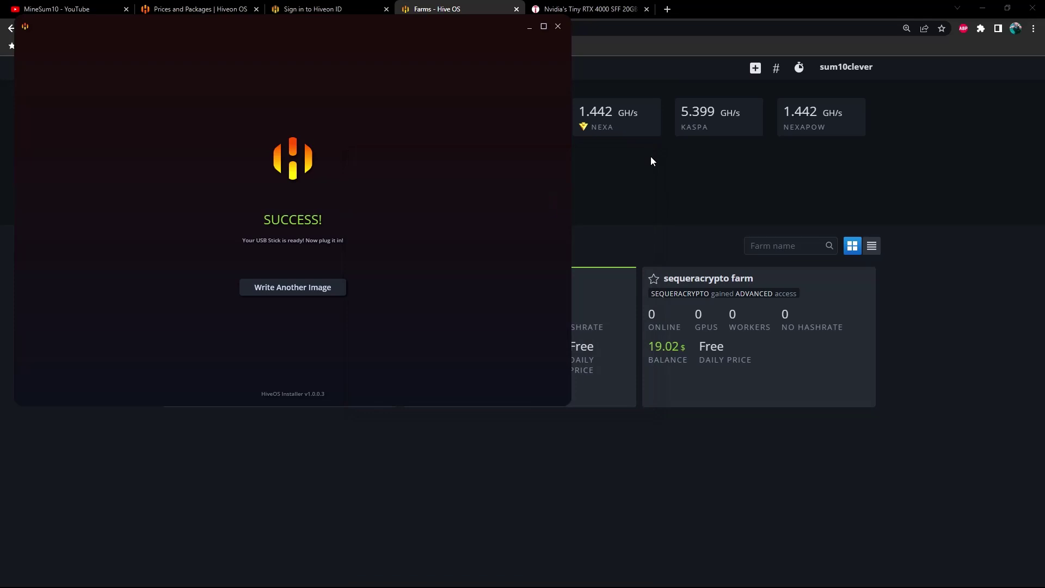
pyautogui.click(558, 27)
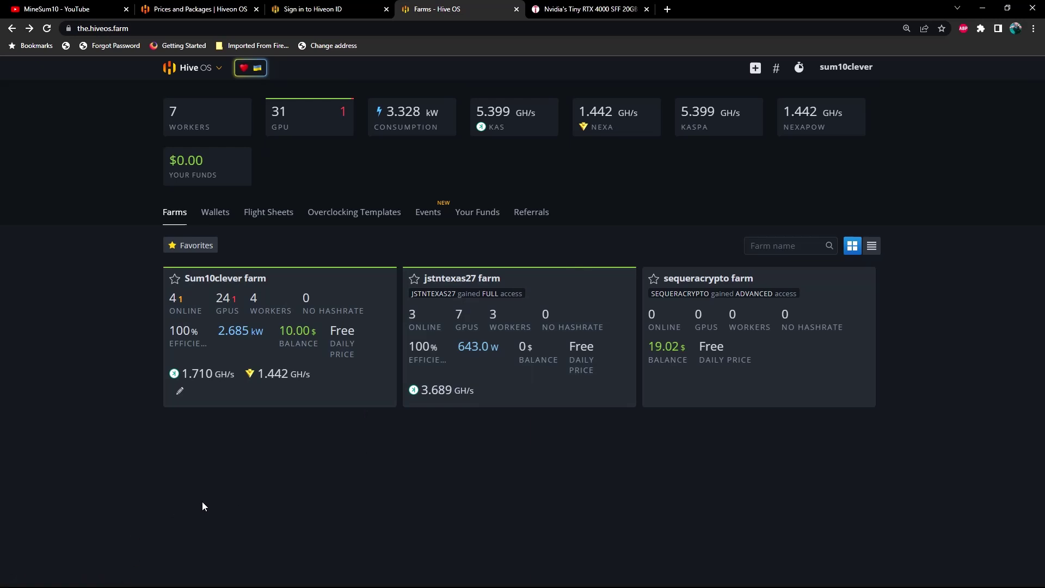
pyautogui.hotkey('alt', 'Tab')
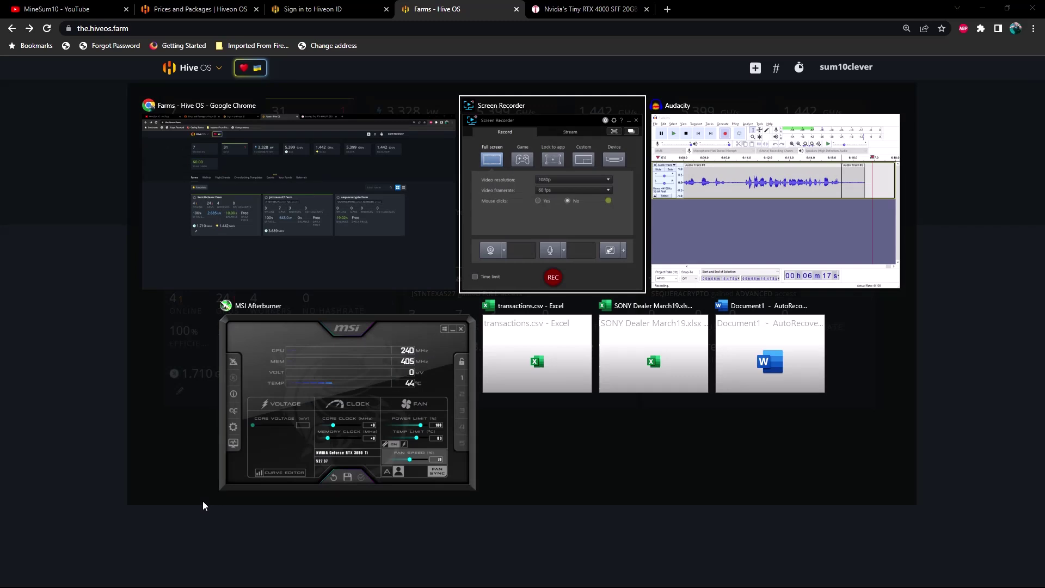
pyautogui.press('Tab')
pyautogui.press('Tab')
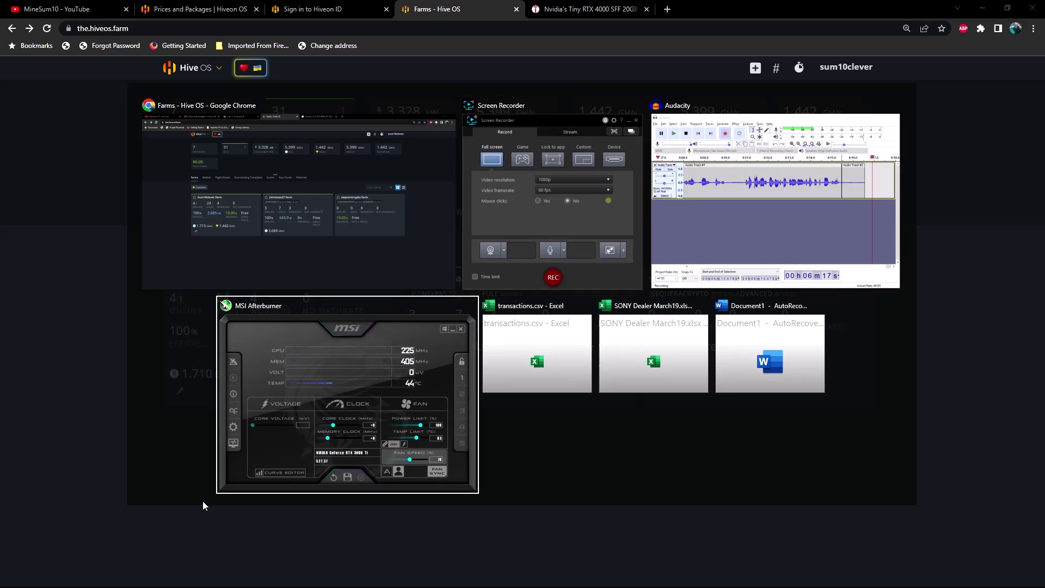
pyautogui.press('Tab')
pyautogui.press('Tab')
pyautogui.press('Tab')
pyautogui.press('Tab')
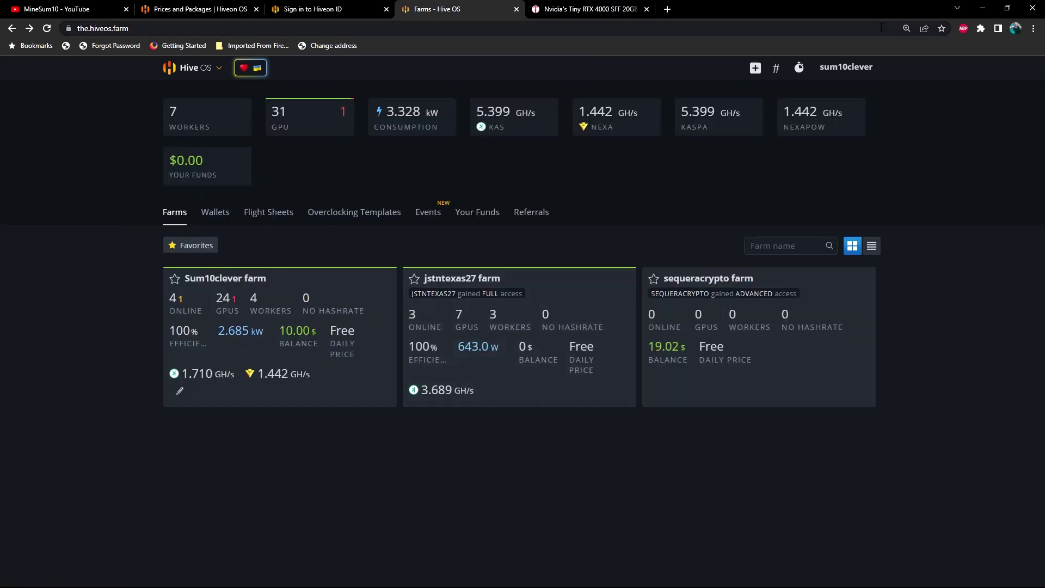
# Minimize Chrome and eject the HIVE (F:) flash drive from File Explorer's navigation pane.
pyautogui.click(983, 9)
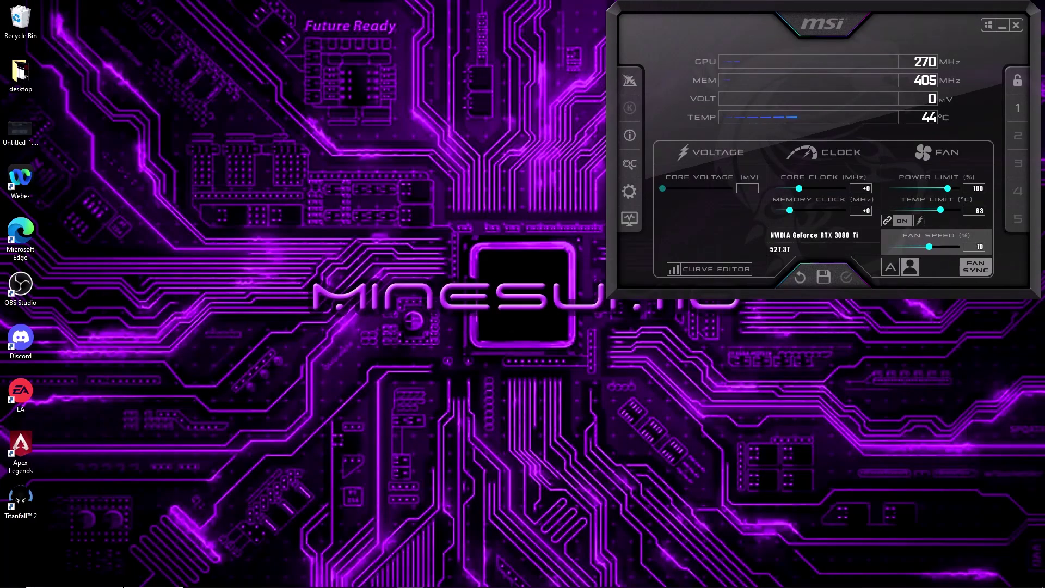
pyautogui.moveTo(313, 582)
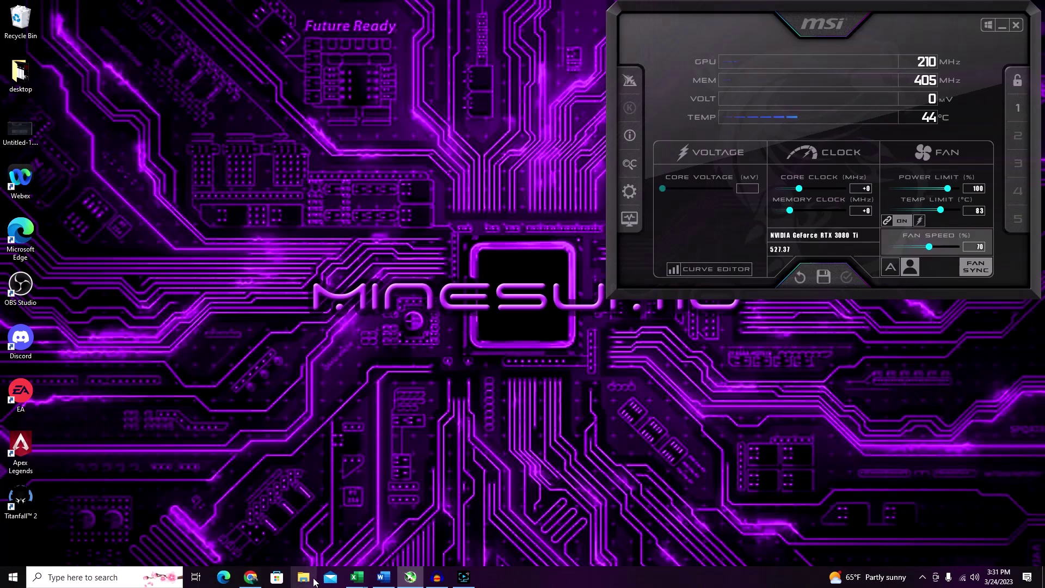
pyautogui.click(303, 578)
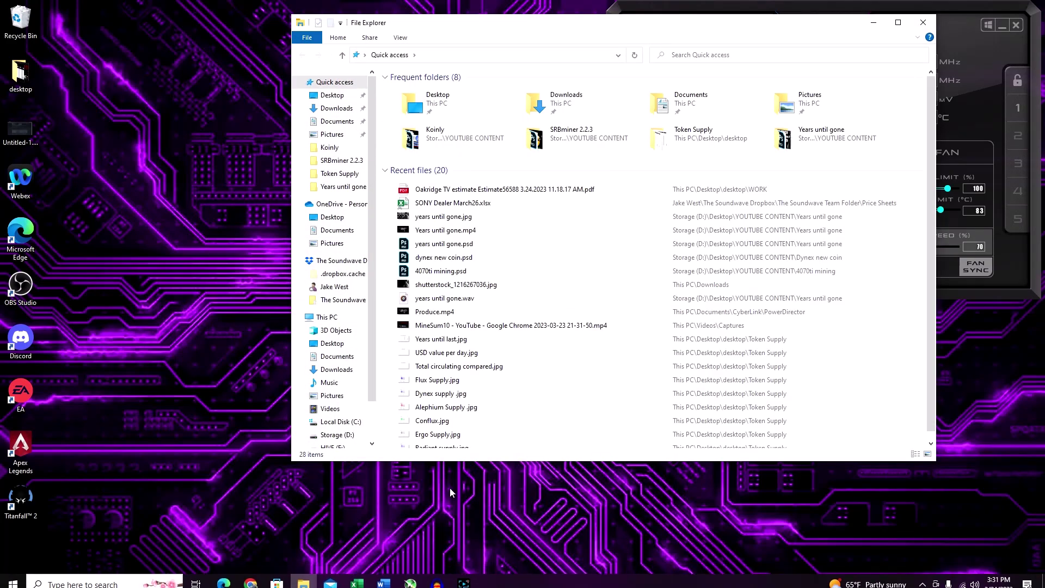
pyautogui.scroll(-1, 369, 392)
pyautogui.scroll(-1, 369, 392)
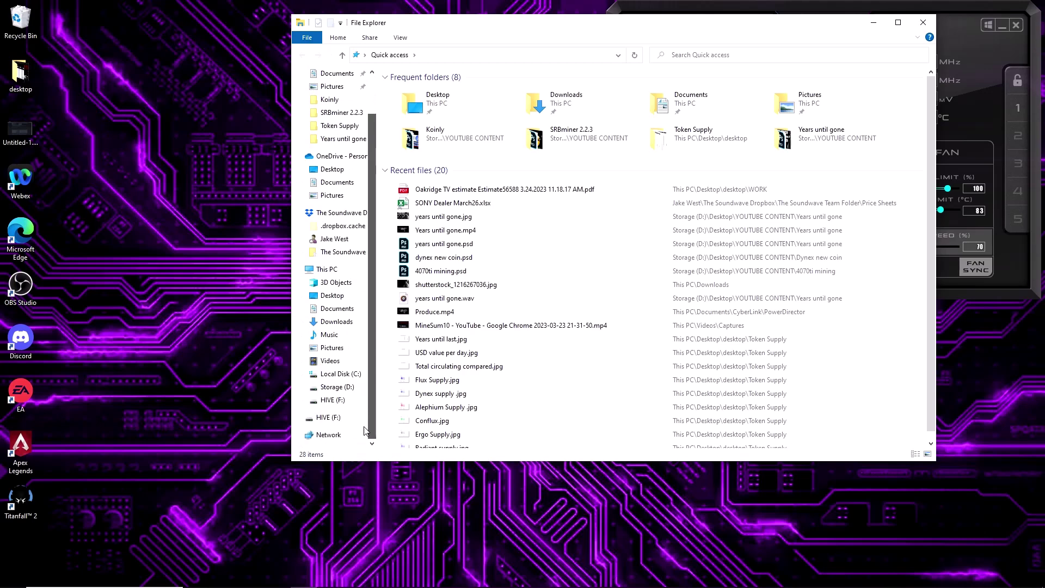
pyautogui.rightClick(332, 406)
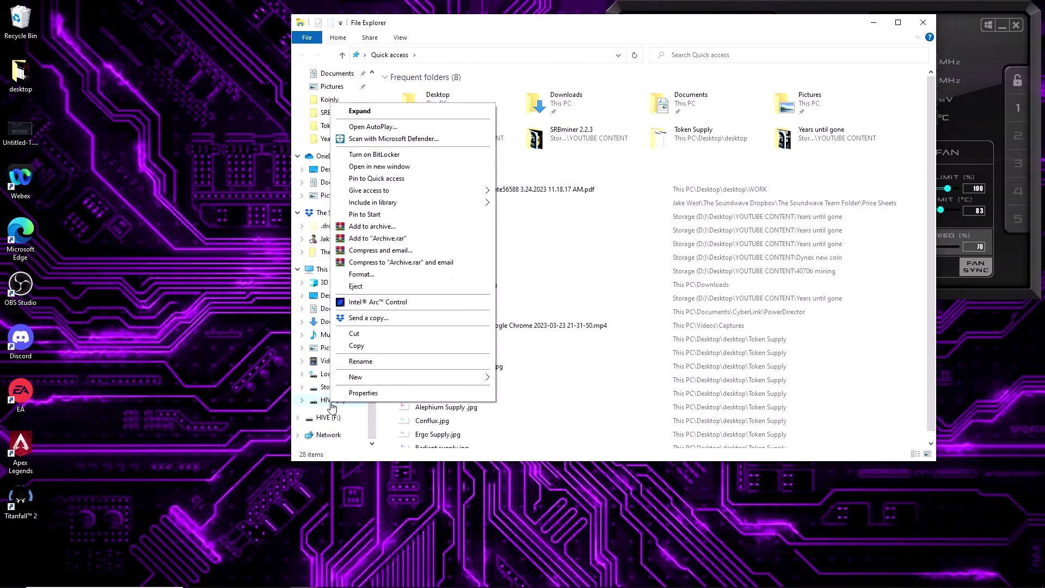
pyautogui.click(370, 290)
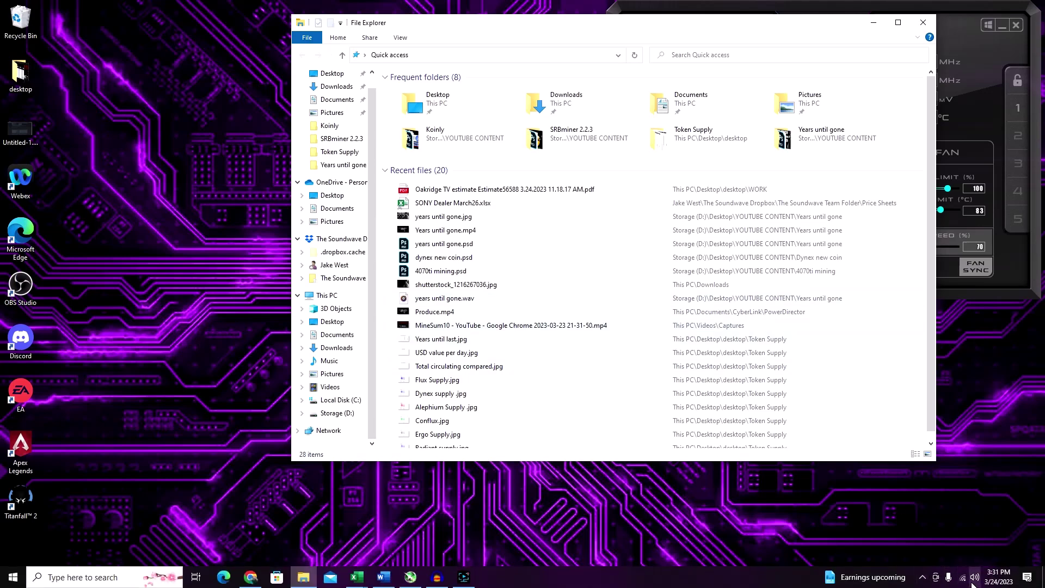
# Open the Safely Remove Hardware USB menu from the taskbar's hidden-icons tray.
pyautogui.moveTo(975, 578)
pyautogui.click(922, 577)
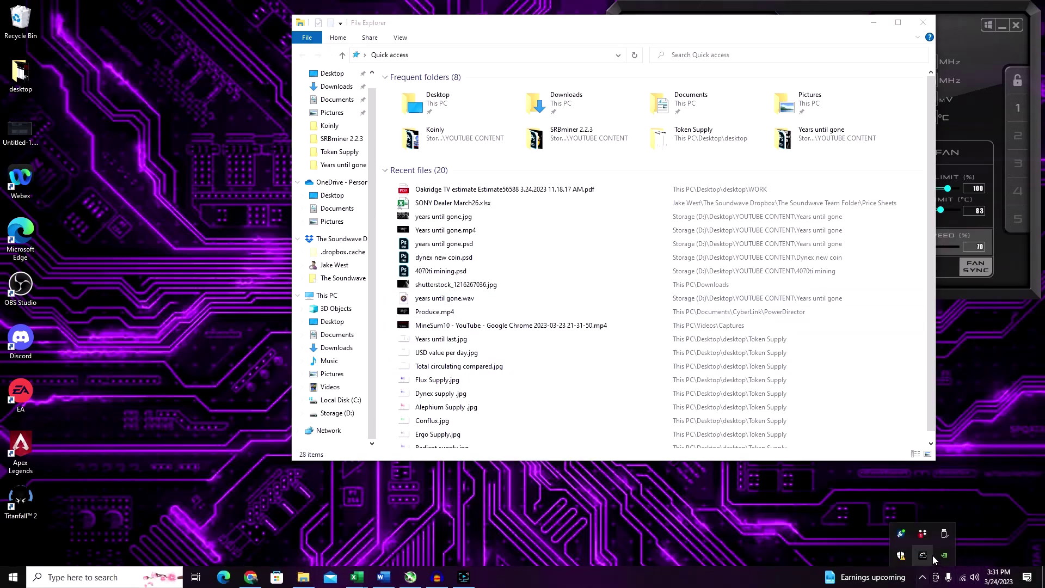
pyautogui.click(945, 539)
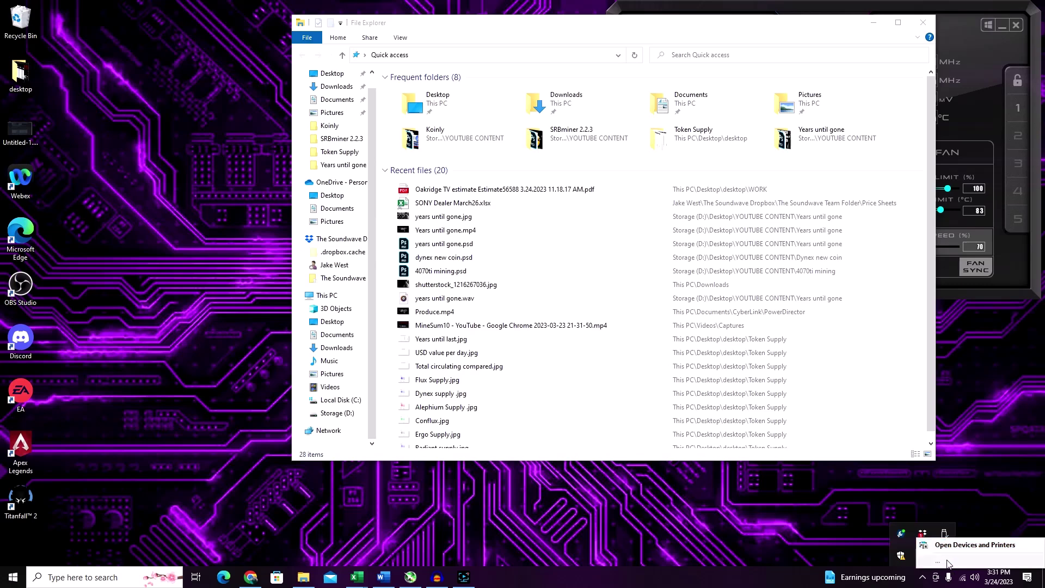